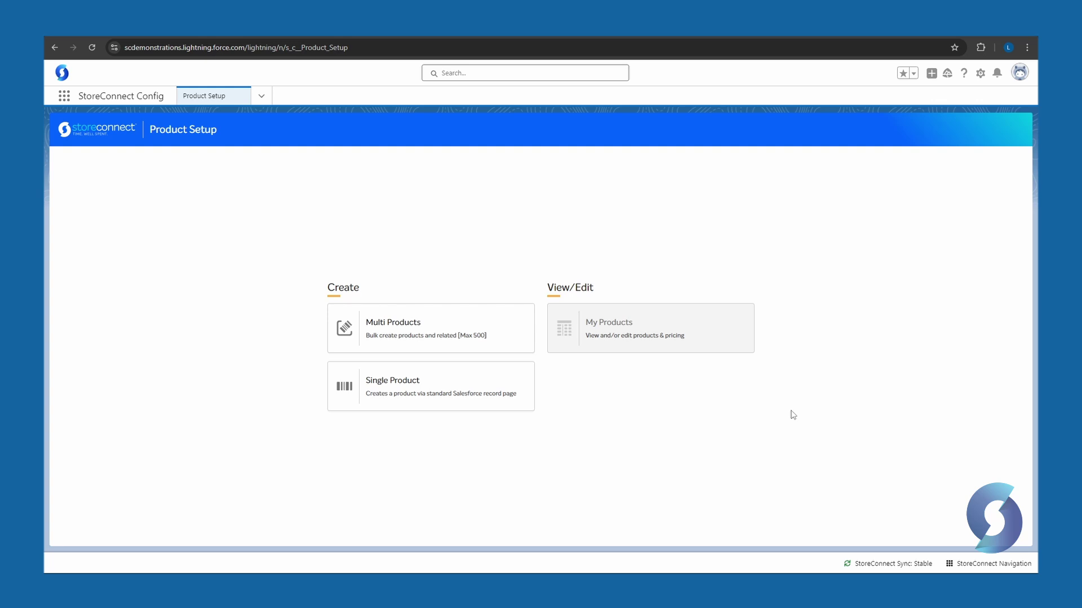
- Go to Products > Setup products from StoreConnect Navigation to start a new single product
click(978, 566)
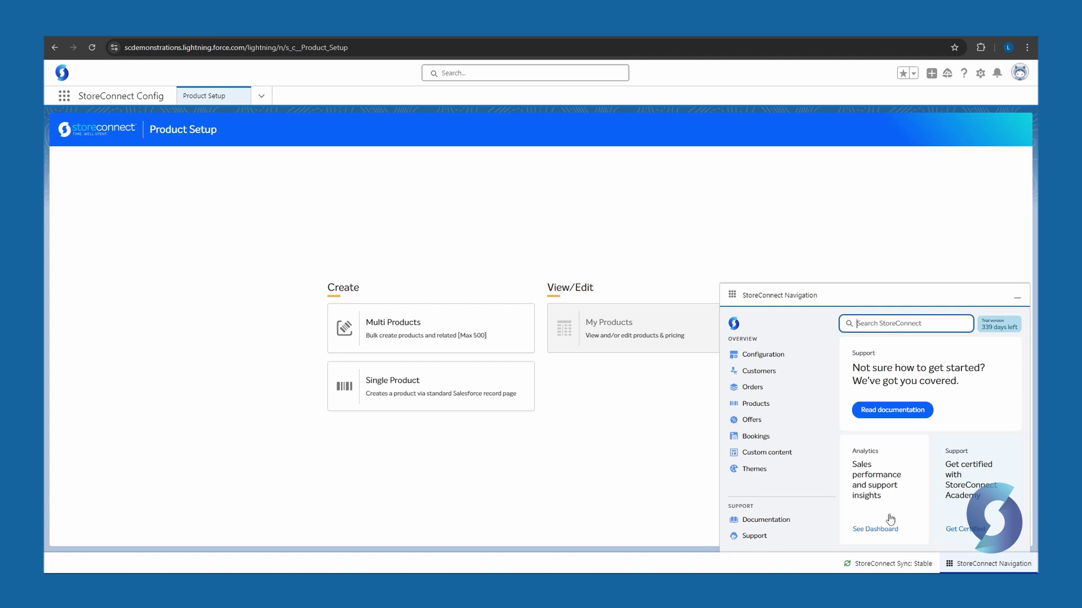
click(763, 405)
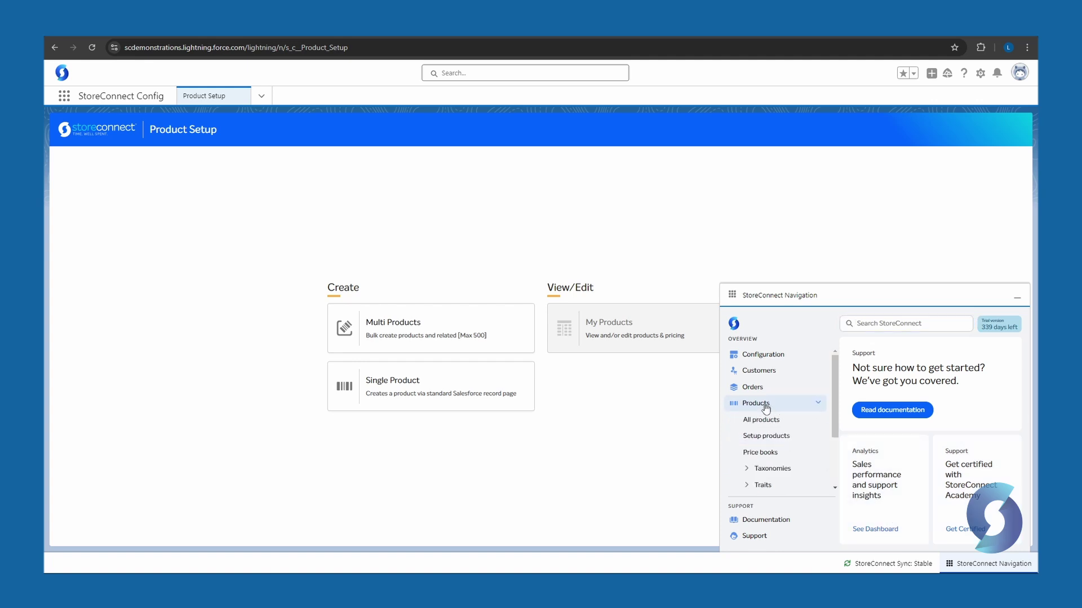
click(775, 437)
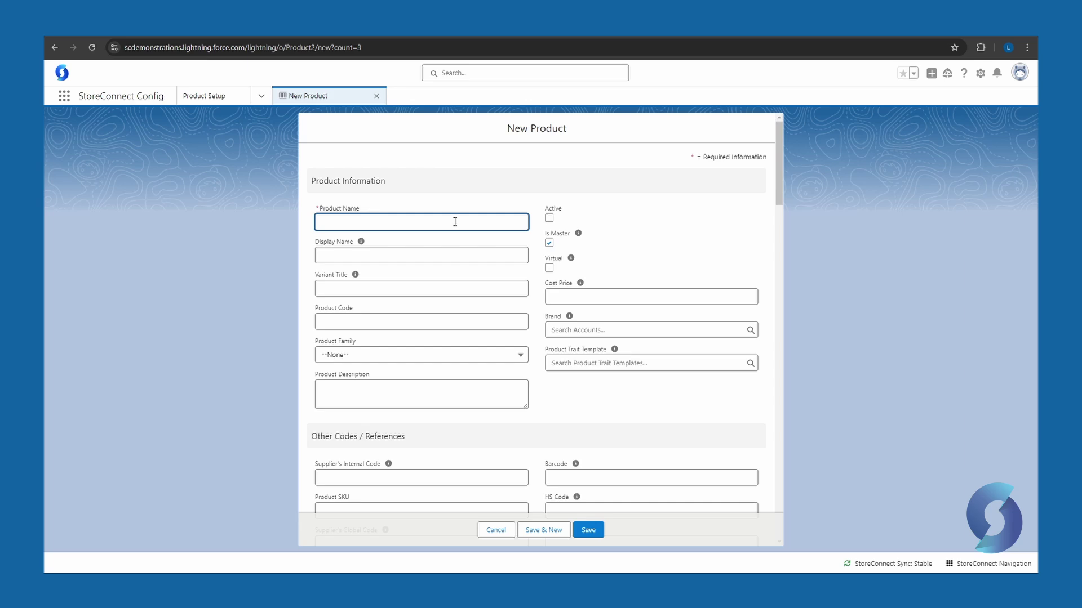
- Enter 'Steve' as the product name and tick the Active checkbox
text(Steve)
click(440, 253)
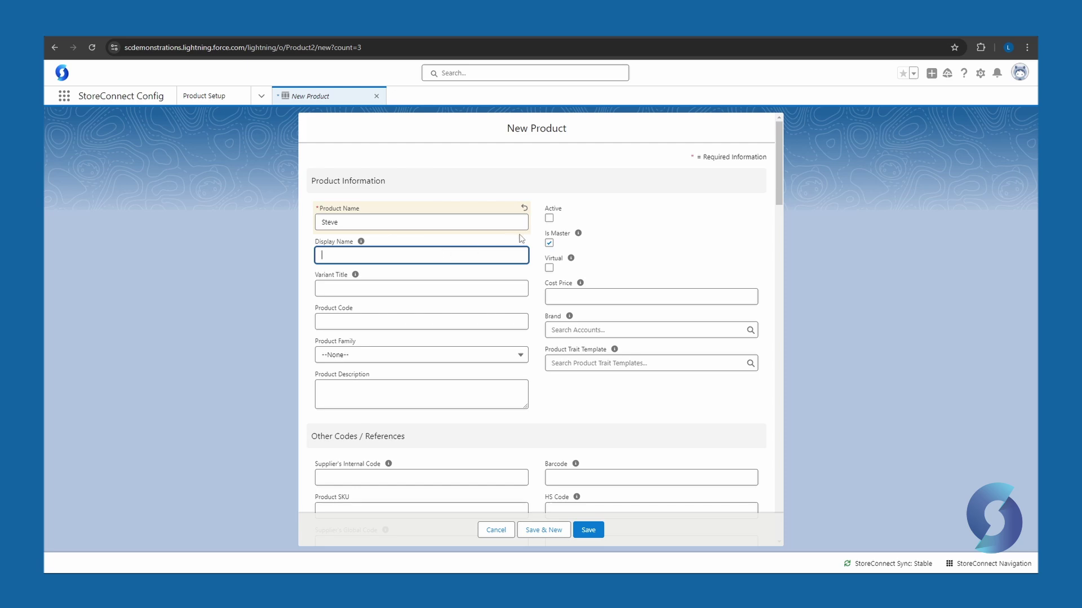
click(549, 219)
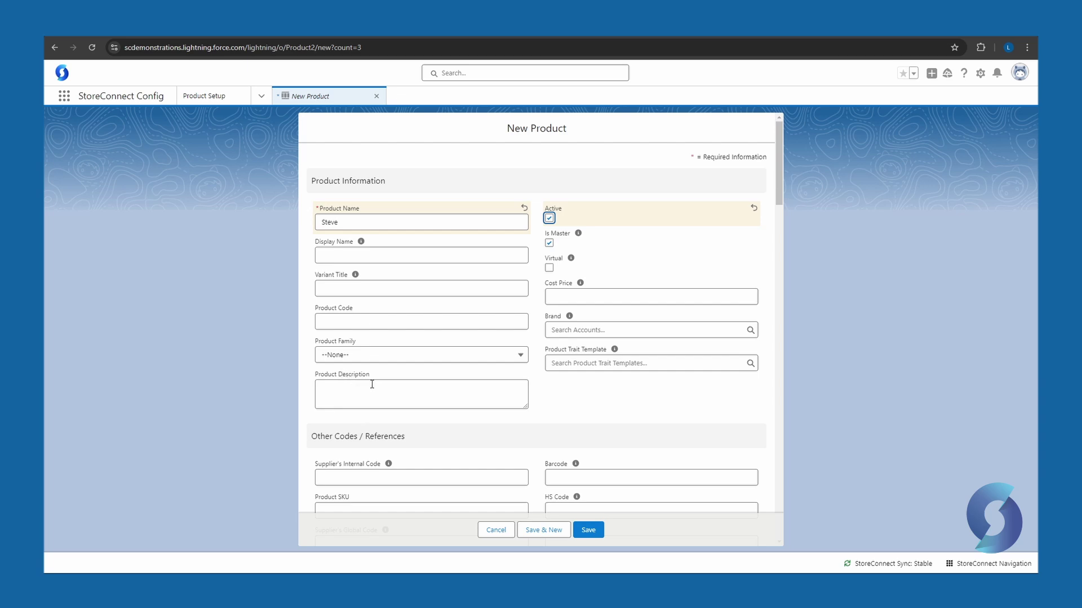
- Set Available On under Stock Information to 17 October 2024, 12:00 pm
drag(779, 163, 779, 204)
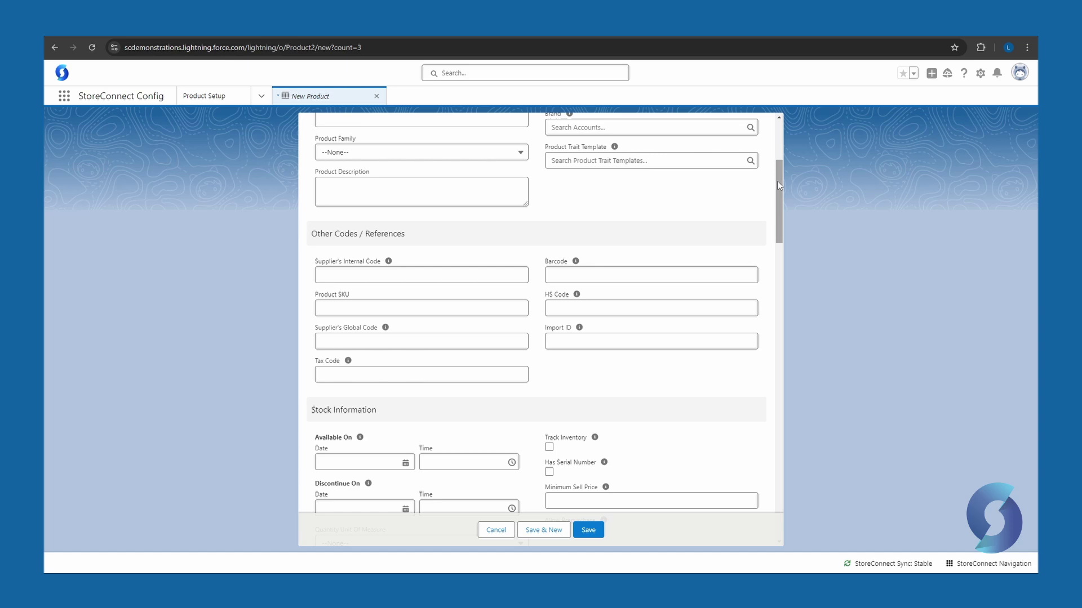
drag(776, 186, 776, 225)
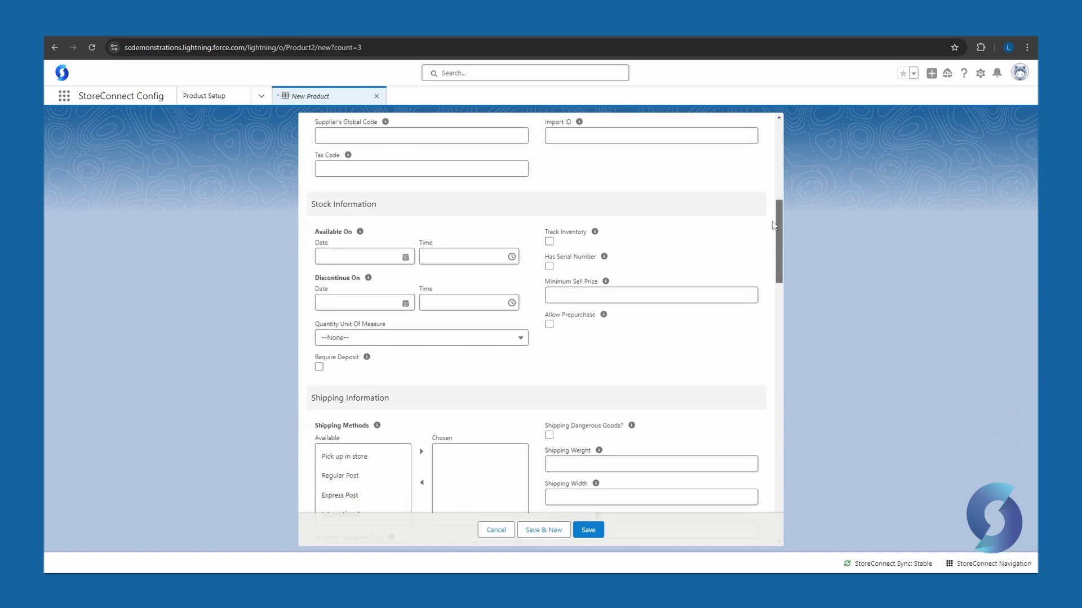
click(361, 257)
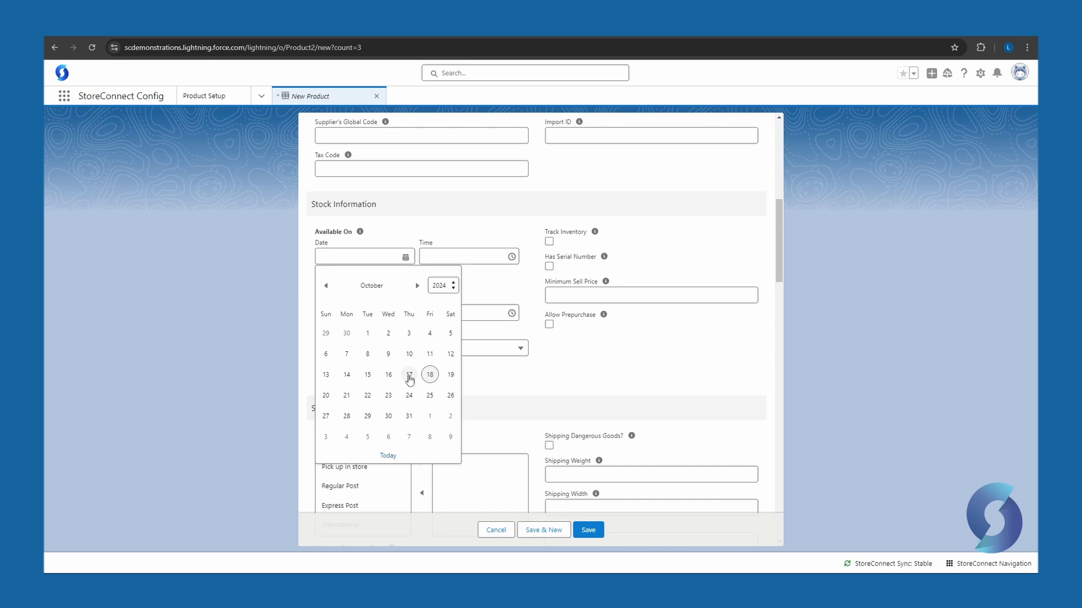
click(410, 376)
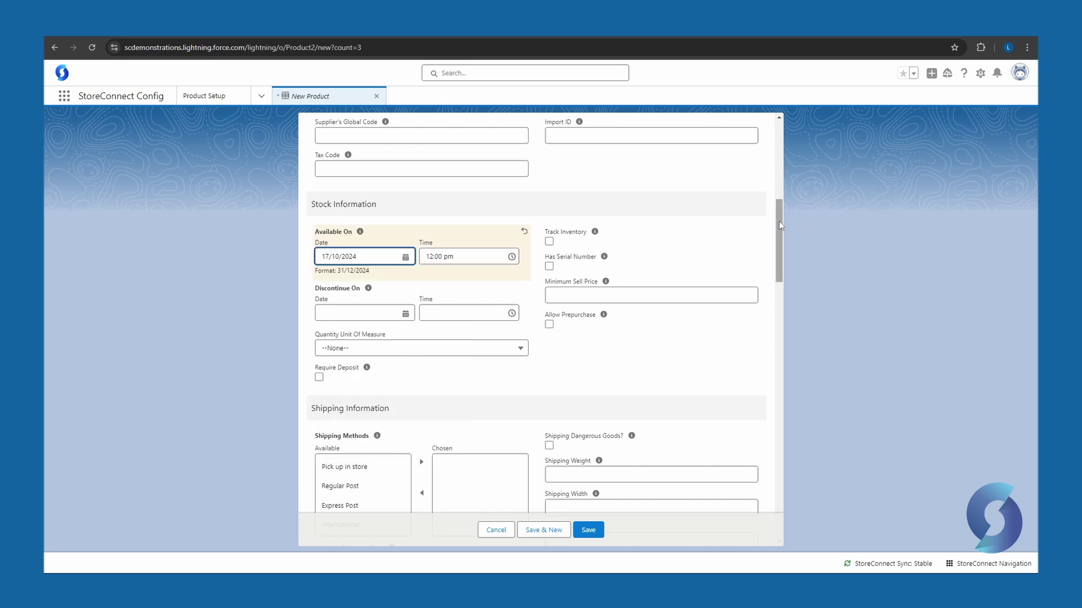
drag(779, 221, 779, 274)
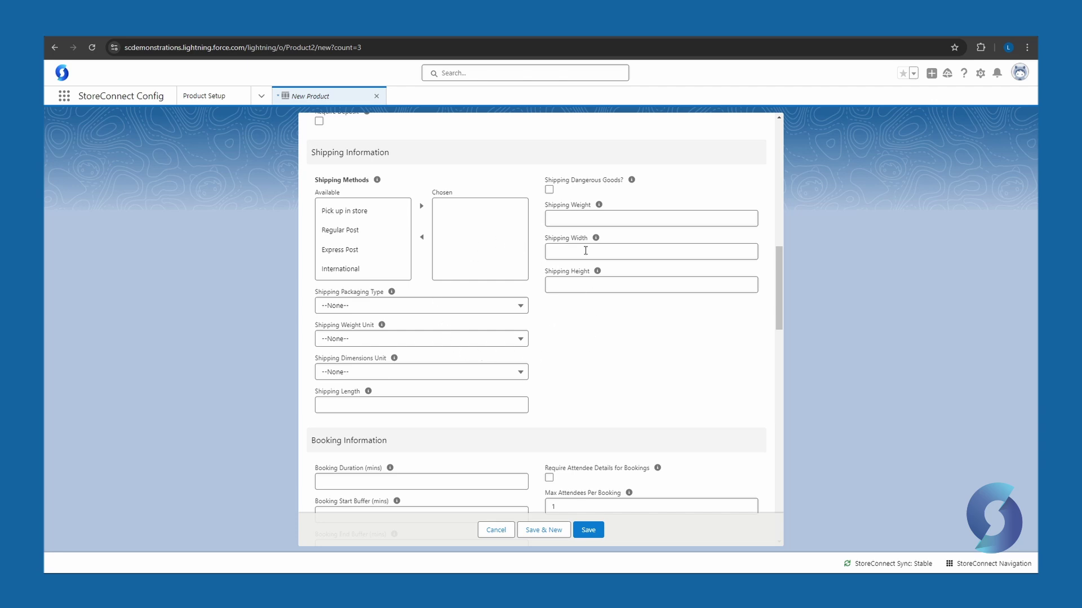
scroll(780, 291, down, 3)
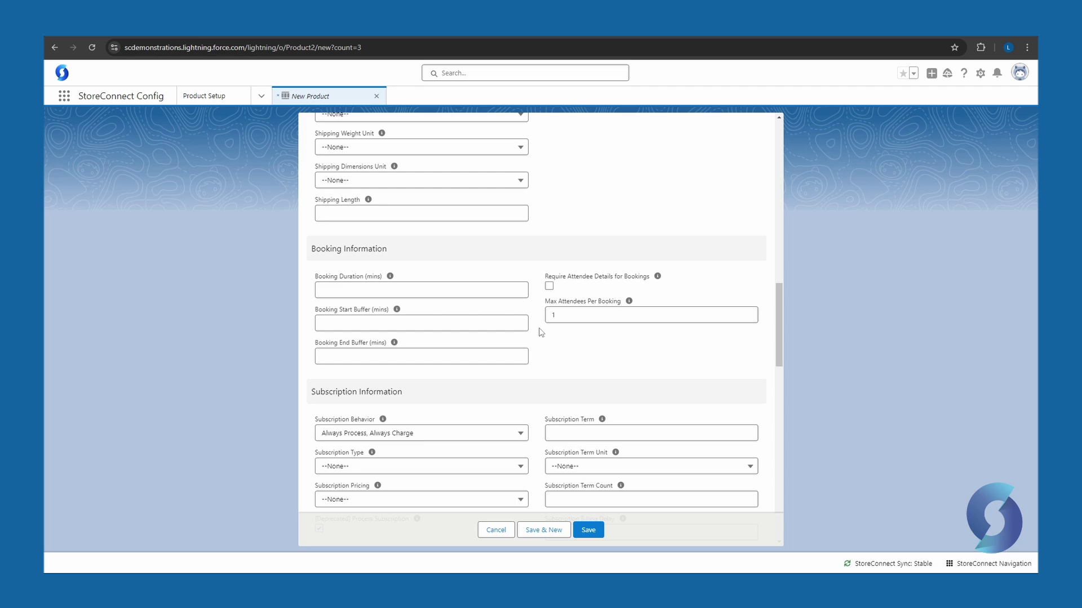
drag(780, 313, 778, 346)
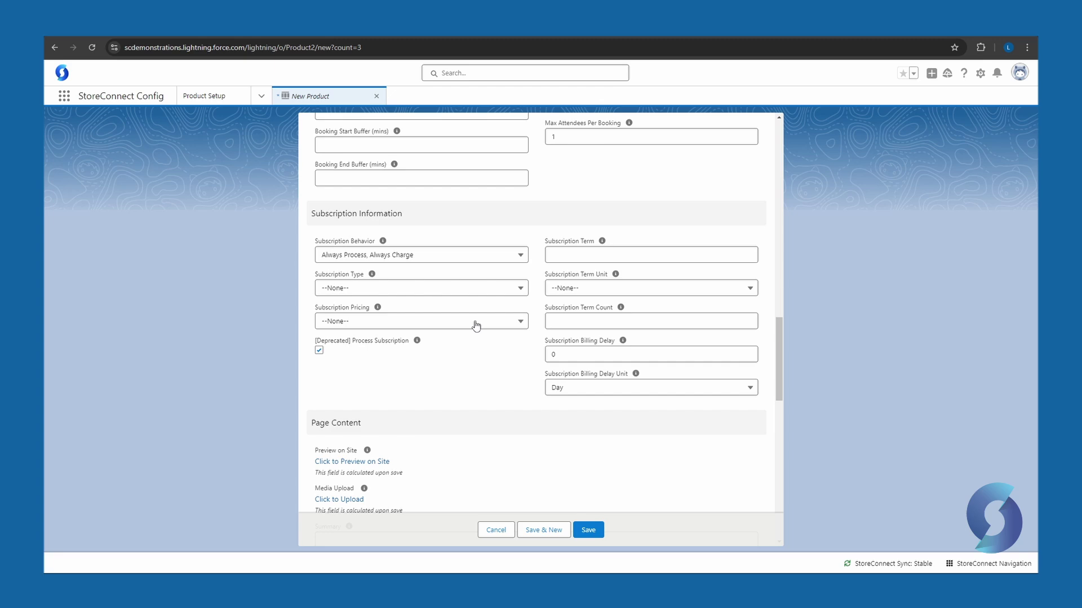
scroll(494, 327, down, 5)
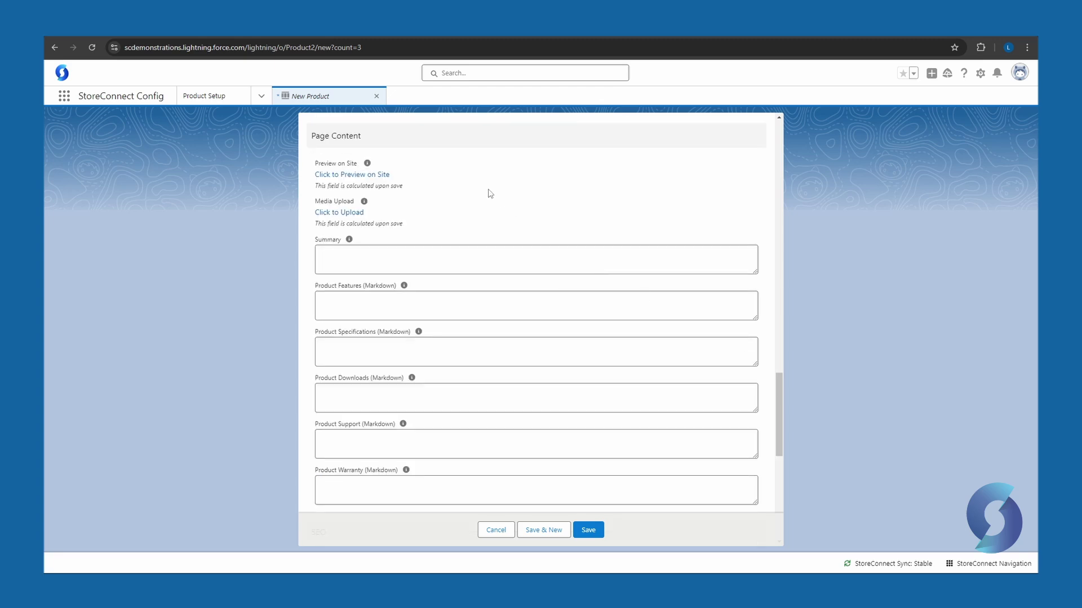
- Paste the mascot doll summary into Summary and save the product Steve
click(469, 253)
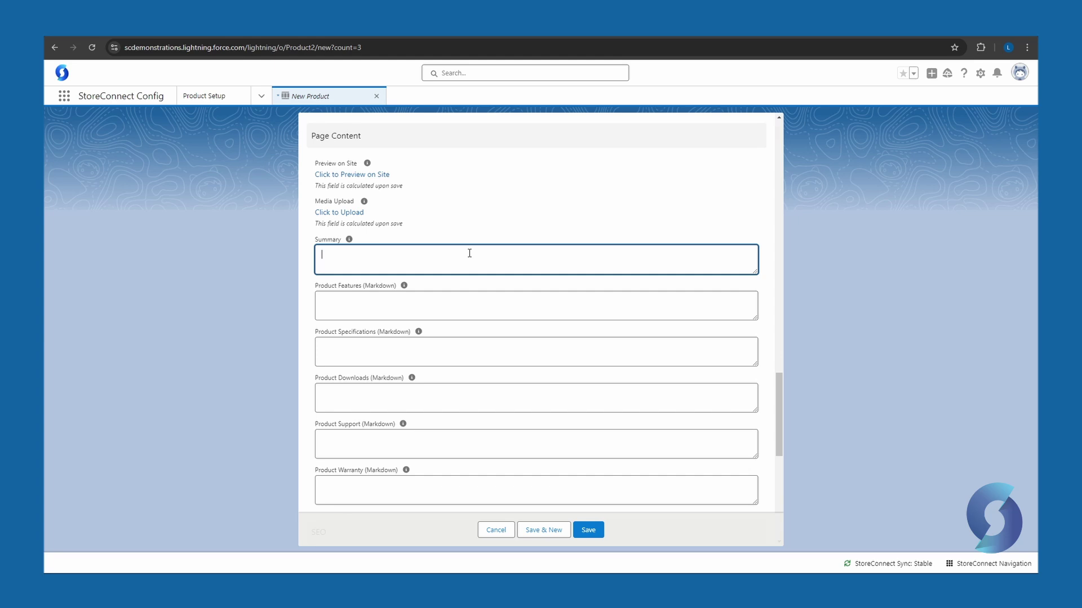
text(Genuine Steve Mascot Doll, the StoreConnect Tasmanian Devil.)
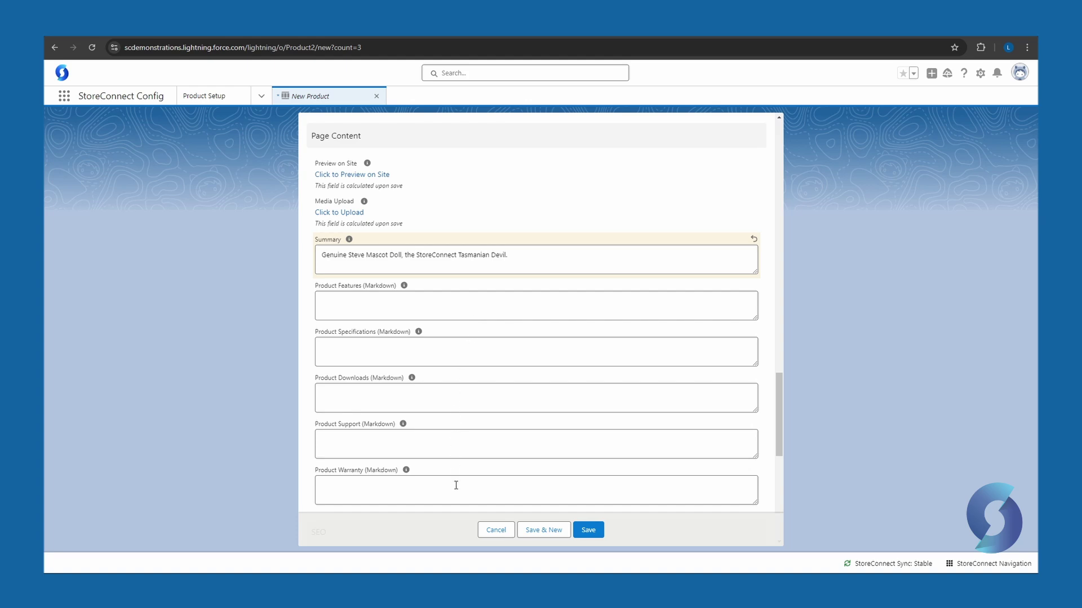
scroll(456, 485, down, 6)
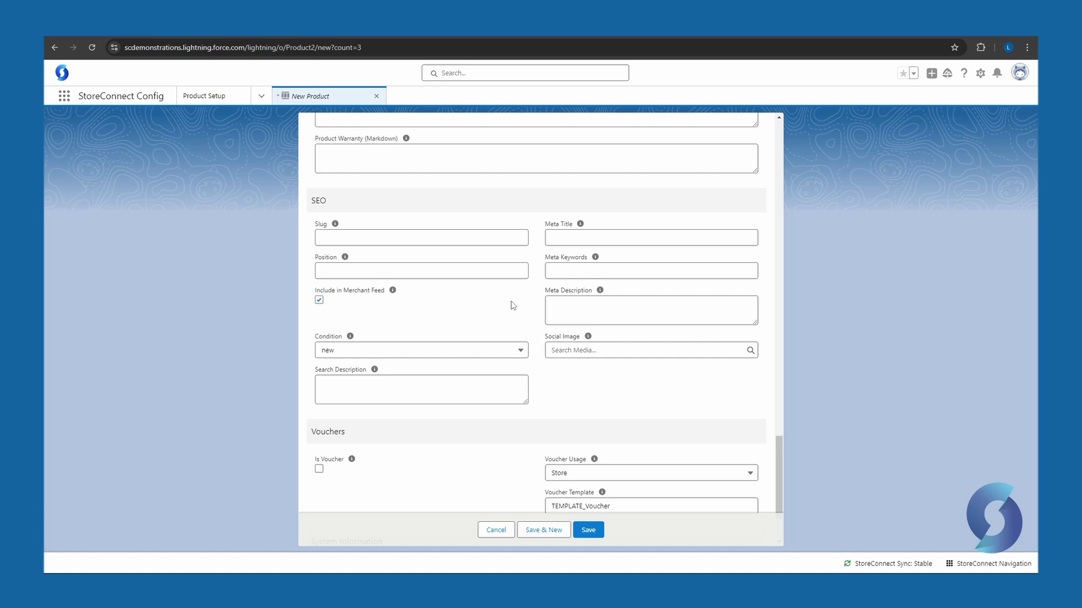
mouse_move(587, 337)
scroll(471, 299, down, 2)
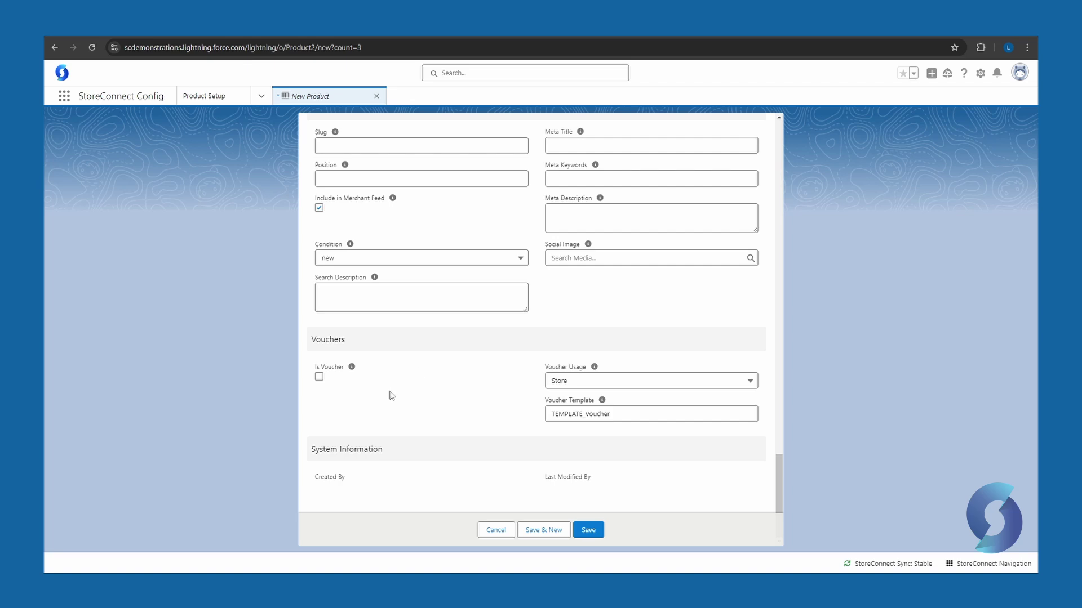
click(588, 532)
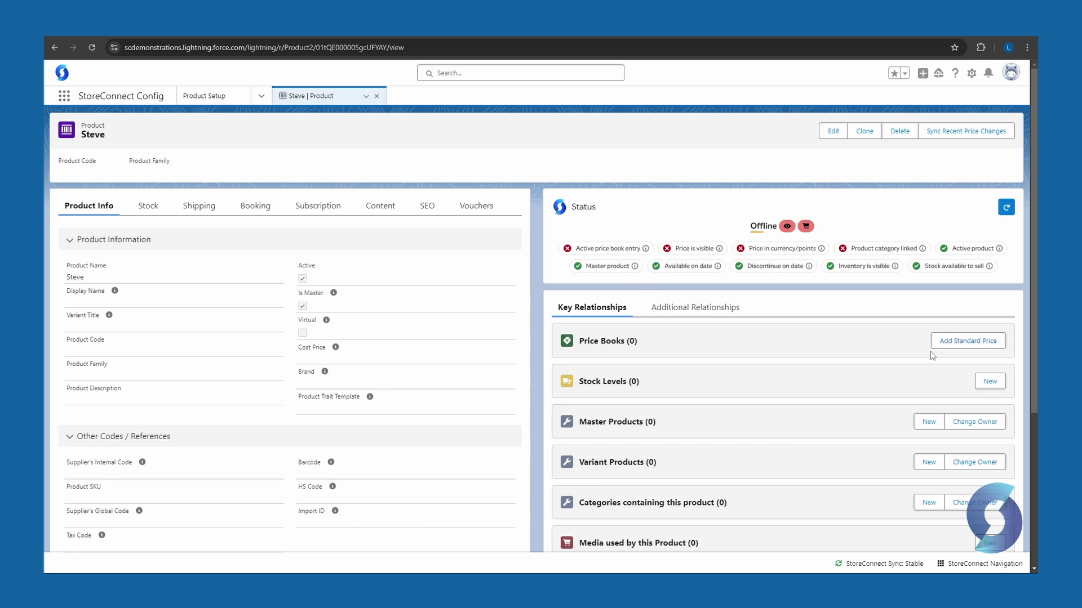
- Add a Standard Price Book entry for Steve with a list price of 25 and save it
click(966, 342)
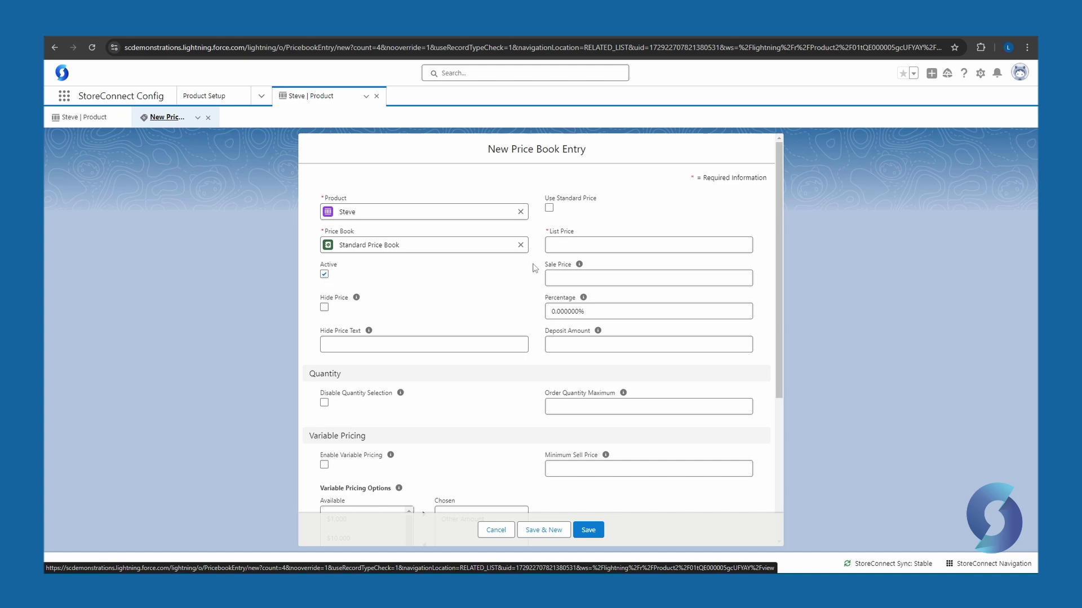
click(643, 244)
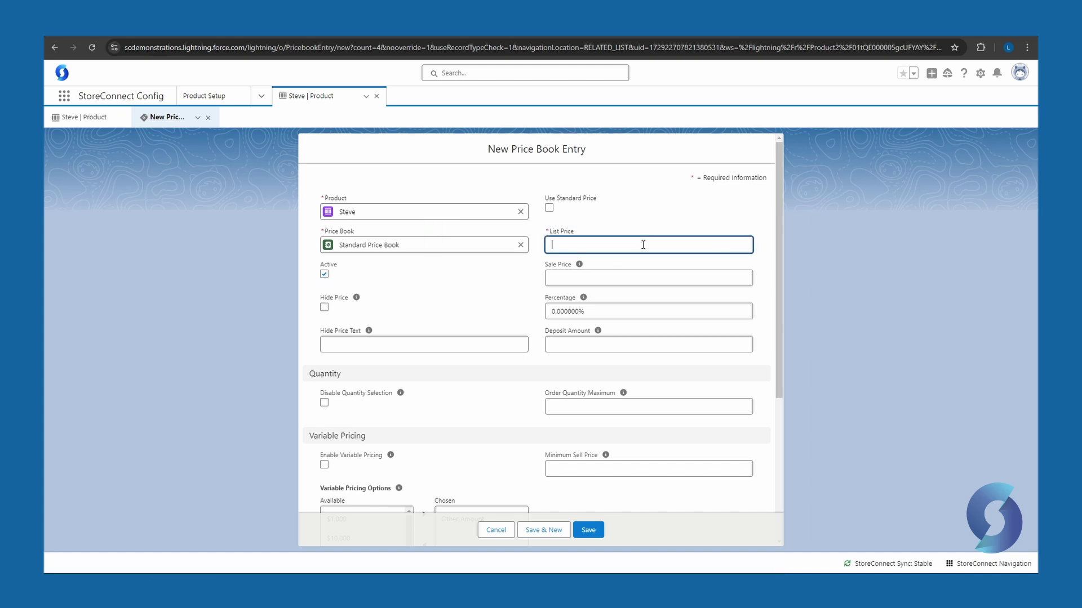
text(25)
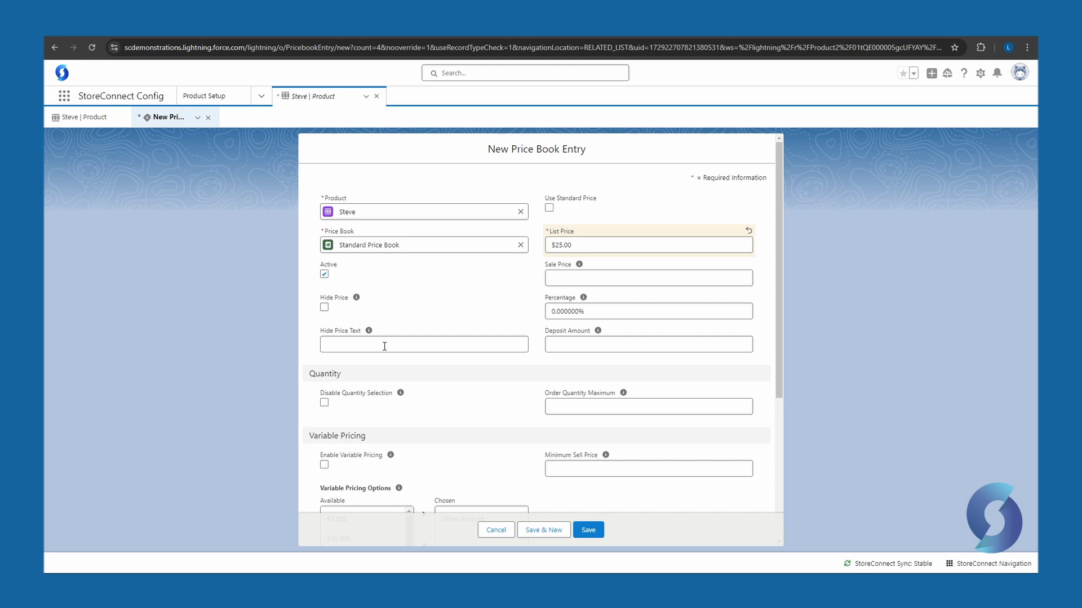
drag(781, 225, 791, 345)
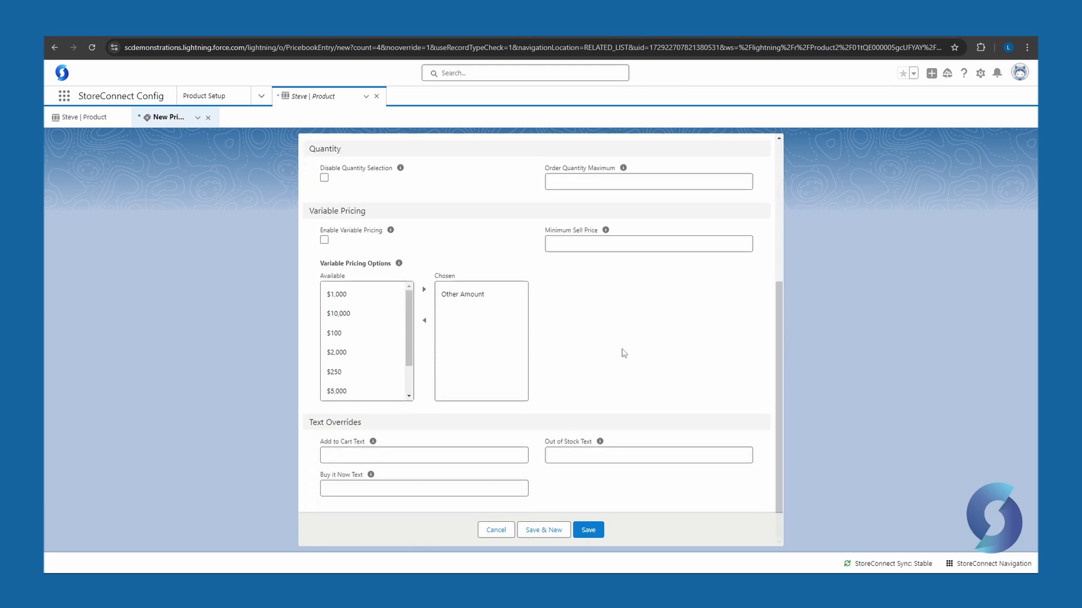
click(585, 530)
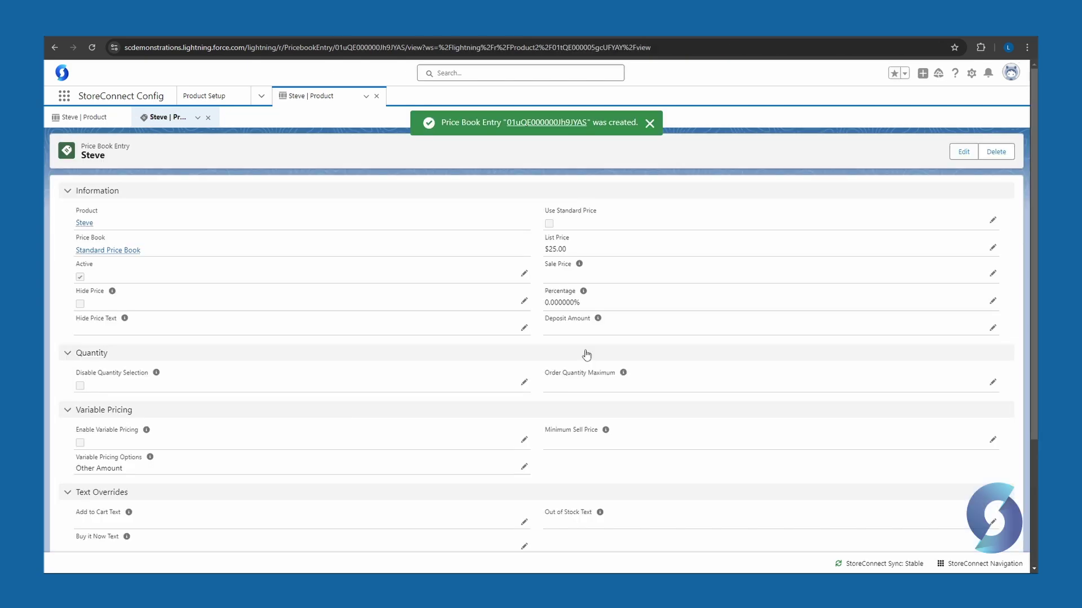
- Back on Steve's record, refresh the status checks and sync recent price changes
click(208, 117)
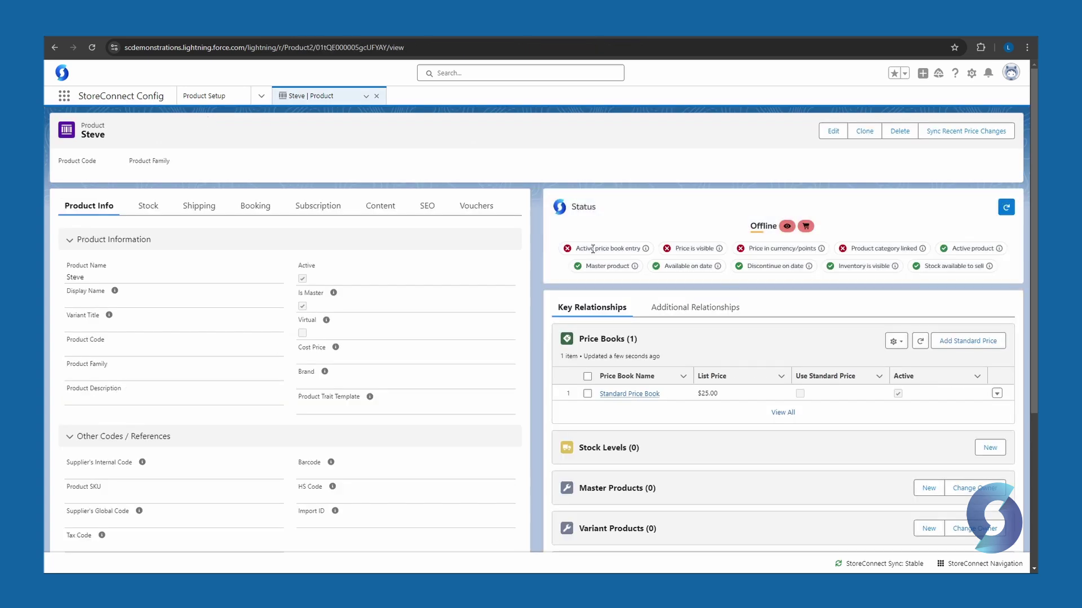
click(1006, 208)
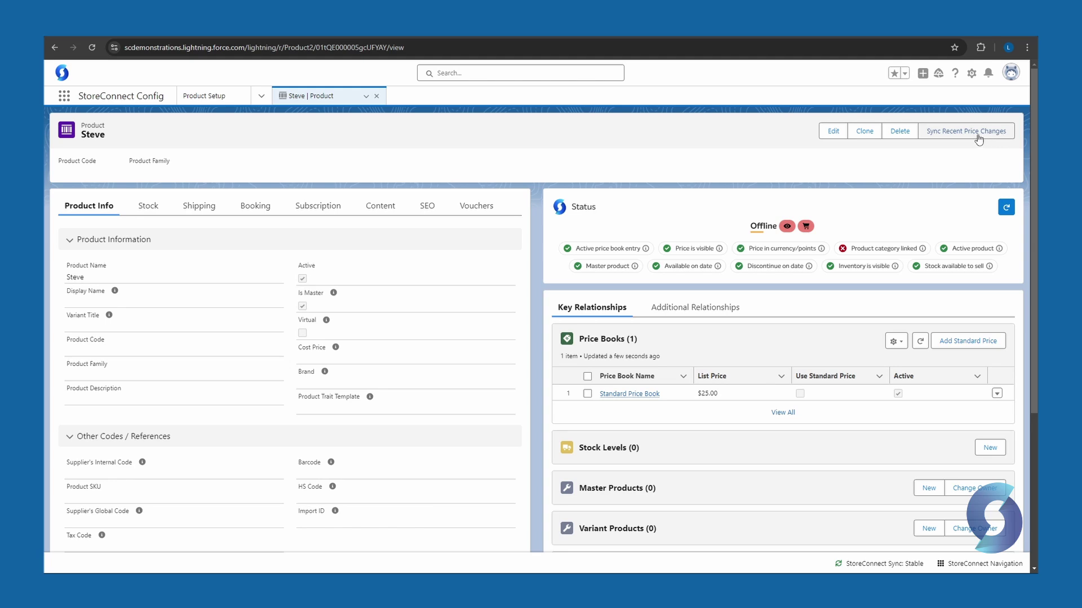
click(946, 135)
scroll(872, 228, down, 3)
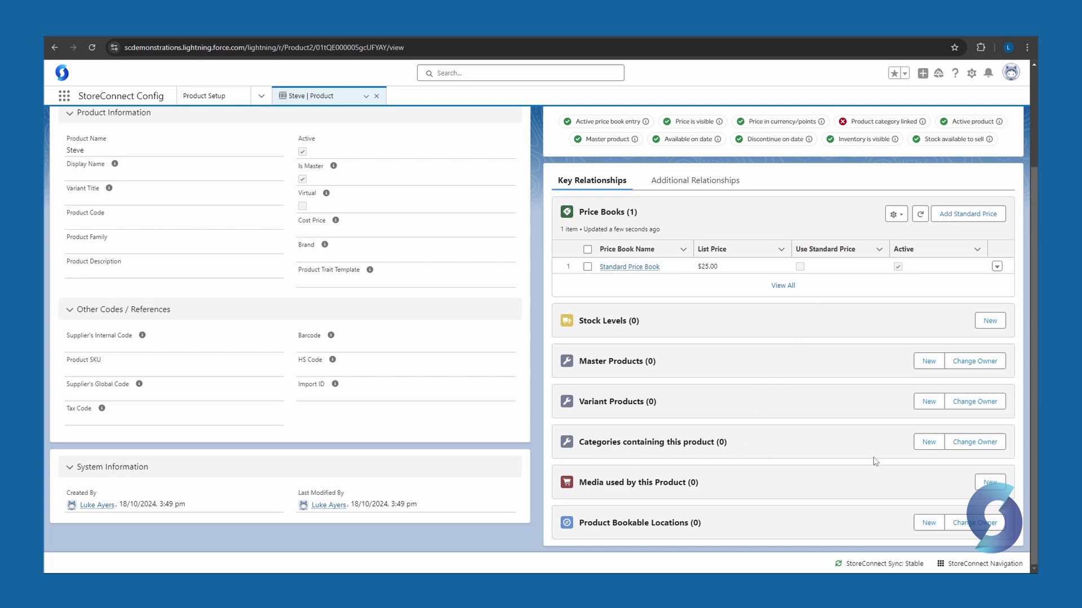
- Create a category link for Steve to Products and Services with position 10, then return to his record
click(933, 445)
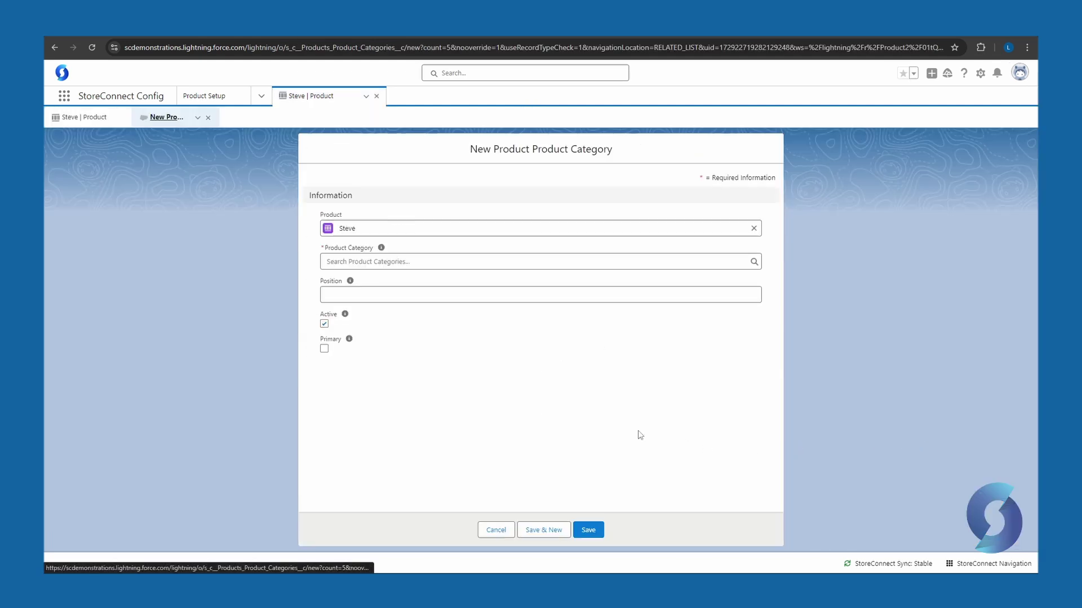
click(424, 261)
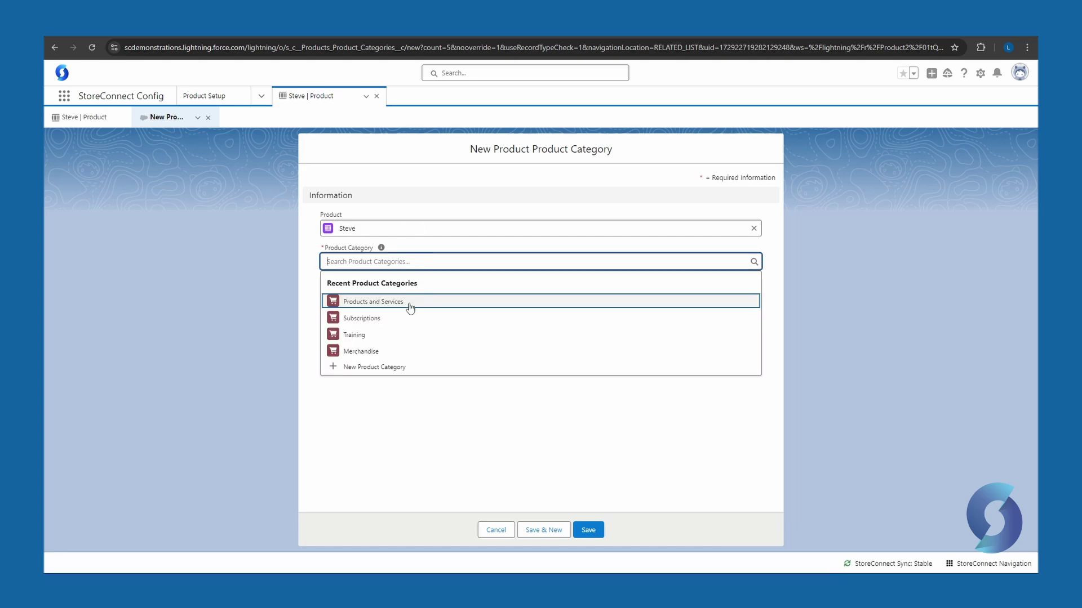
click(380, 302)
click(387, 295)
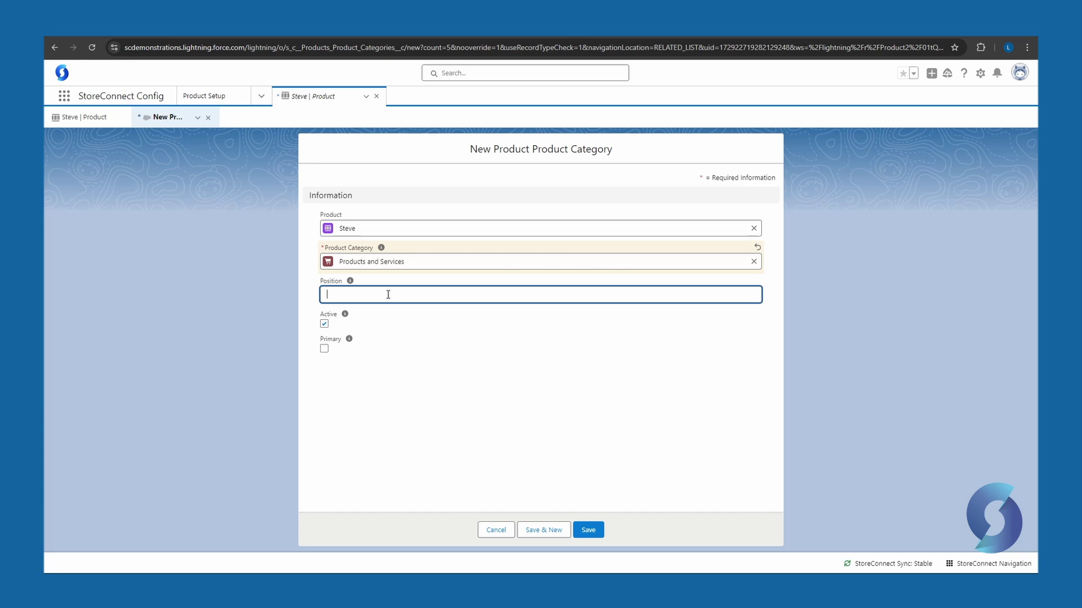
text(10)
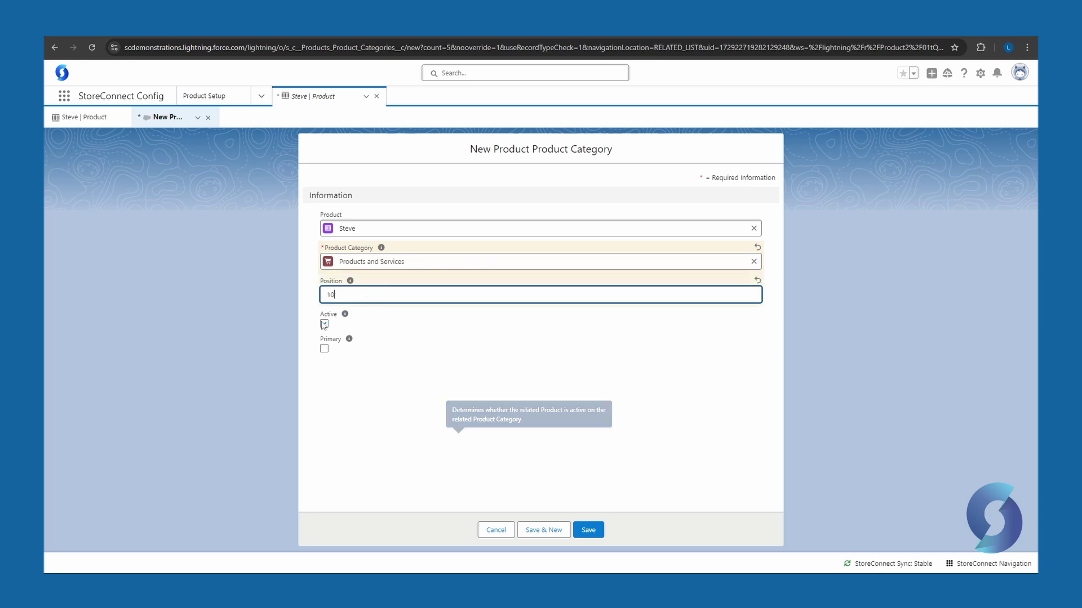
click(588, 531)
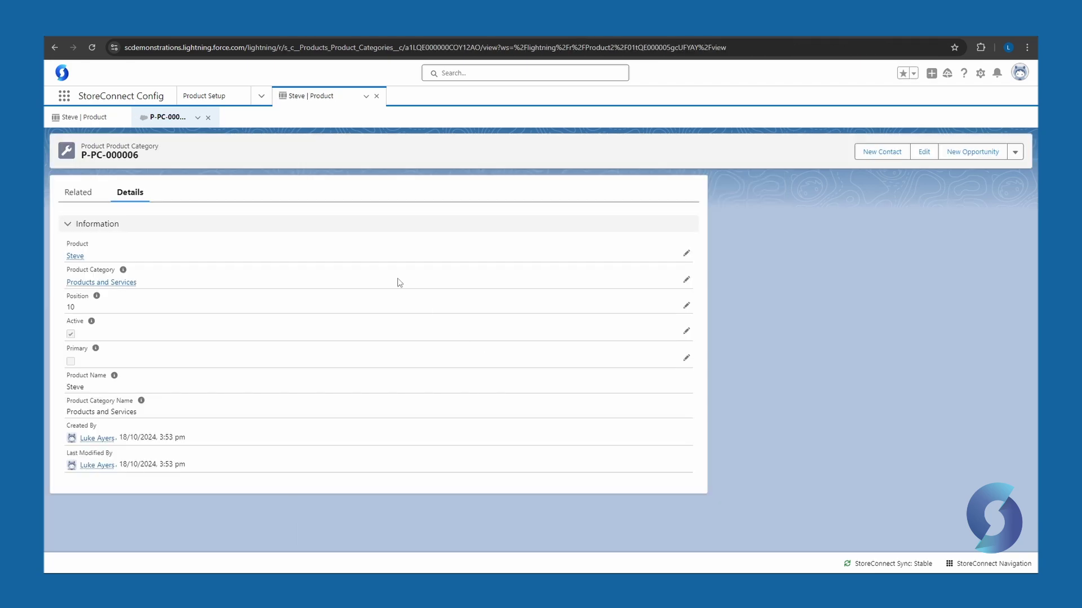
click(208, 117)
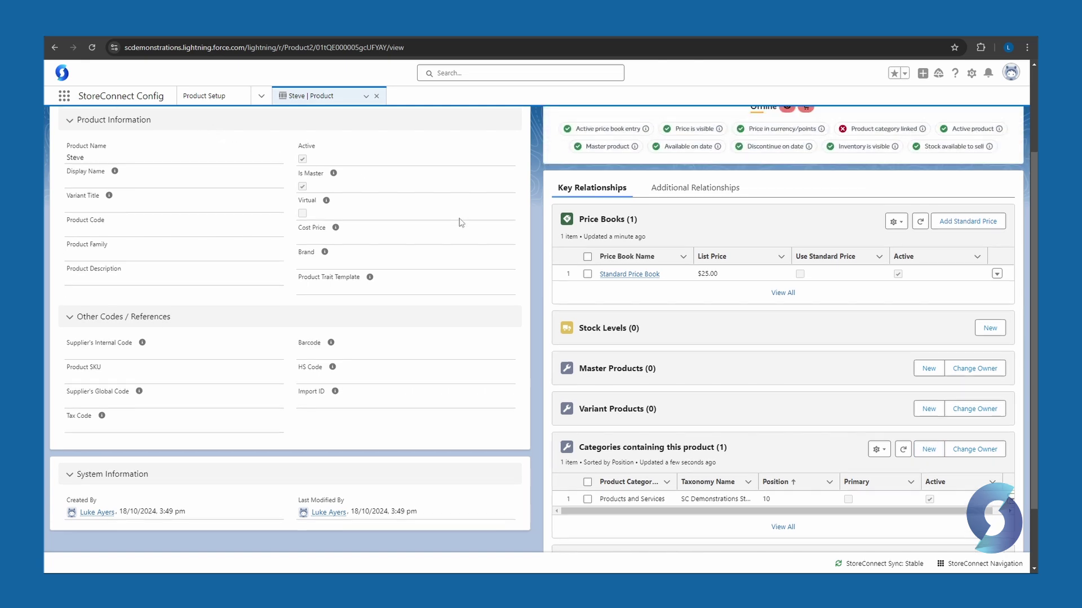
- Refresh Steve's Status panel so it shows Visible & Purchasable
scroll(458, 222, up, 3)
click(1006, 207)
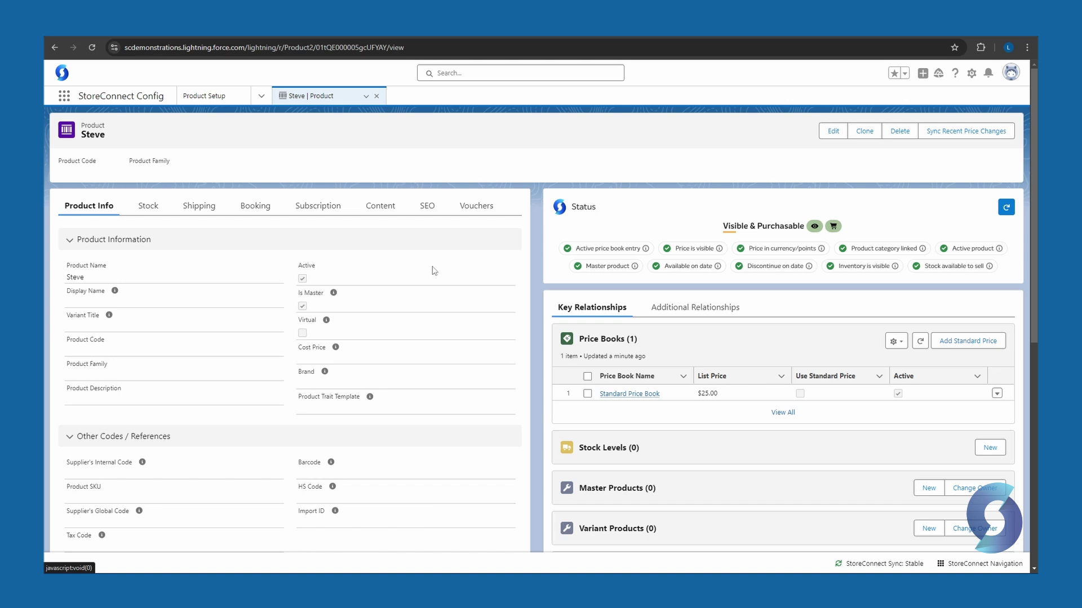
- Upload the plush toy photo as Image media named StevePhoto on Steve's Content tab
click(381, 209)
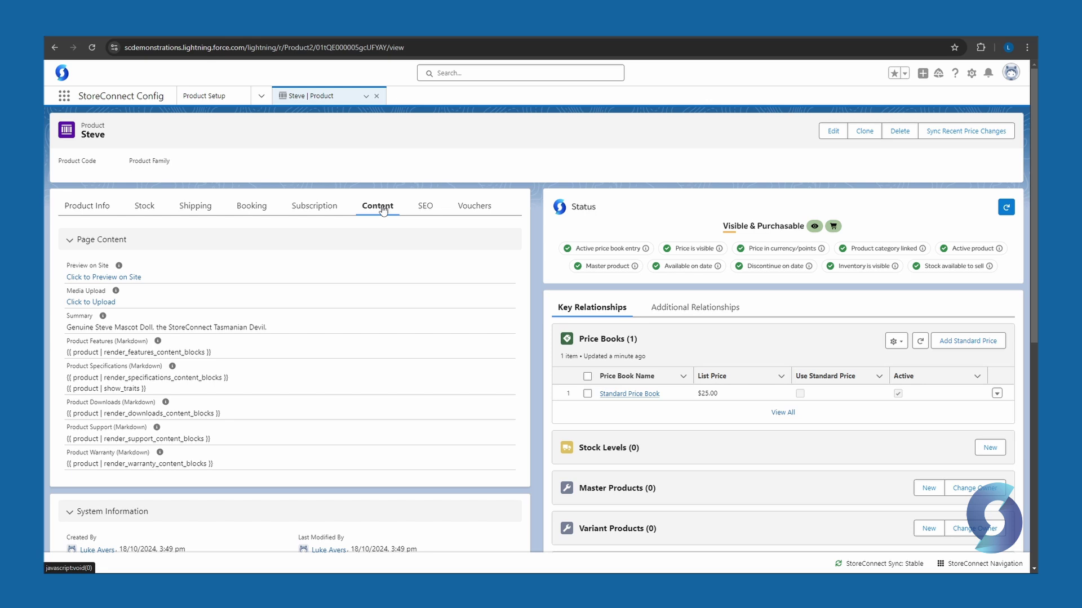
click(97, 304)
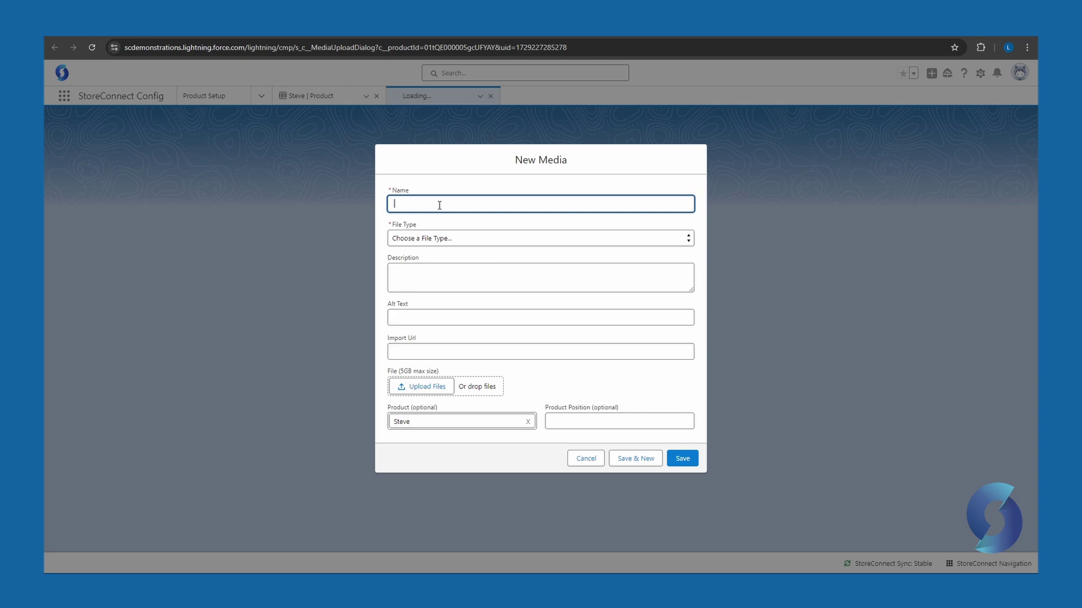
text(Photo)
click(455, 239)
click(452, 268)
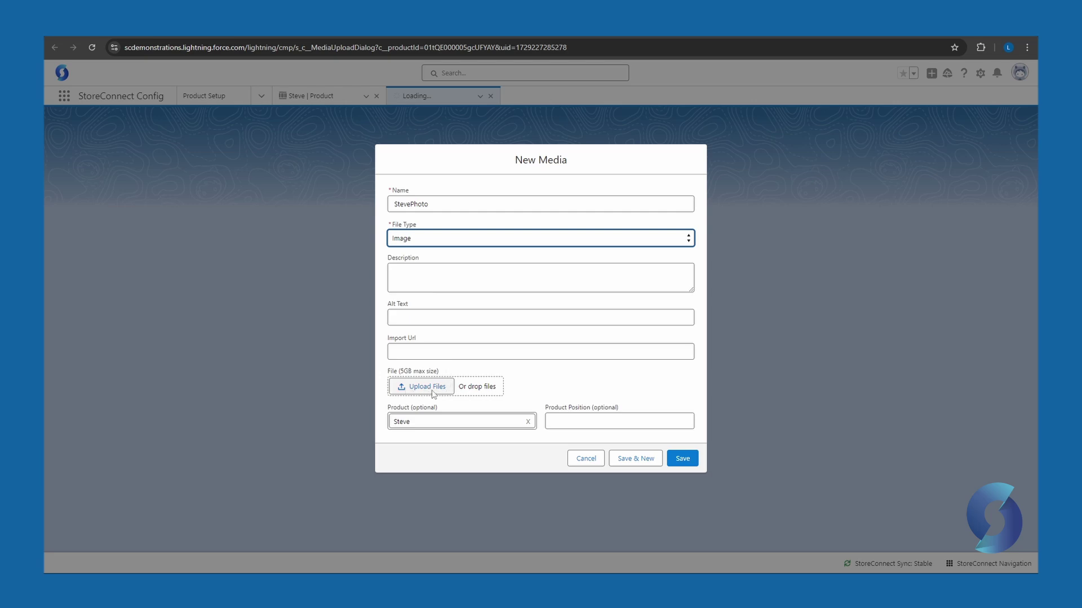
click(407, 352)
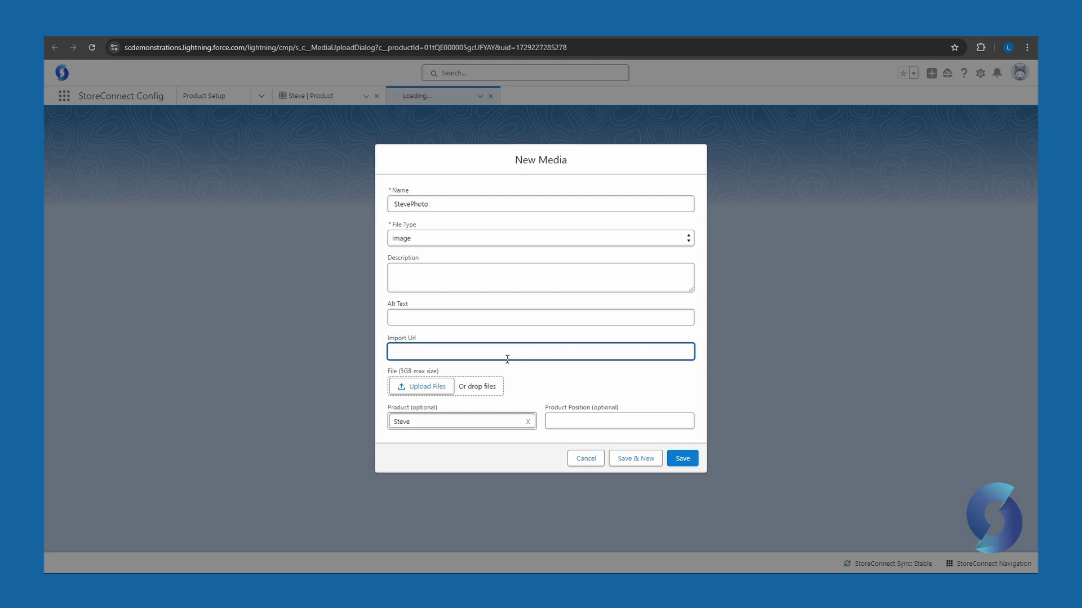
click(430, 388)
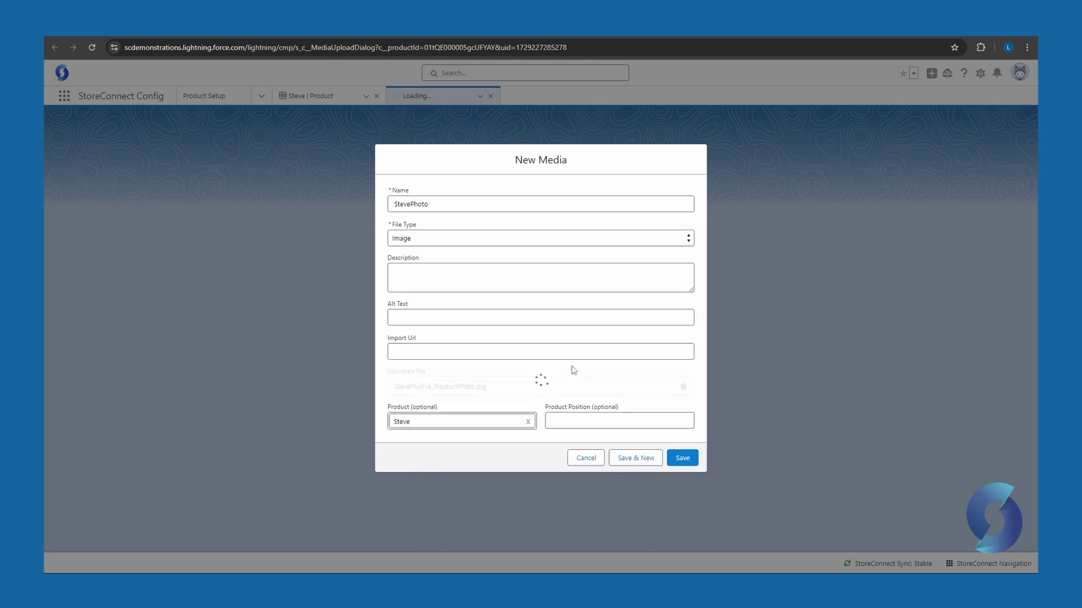
click(678, 458)
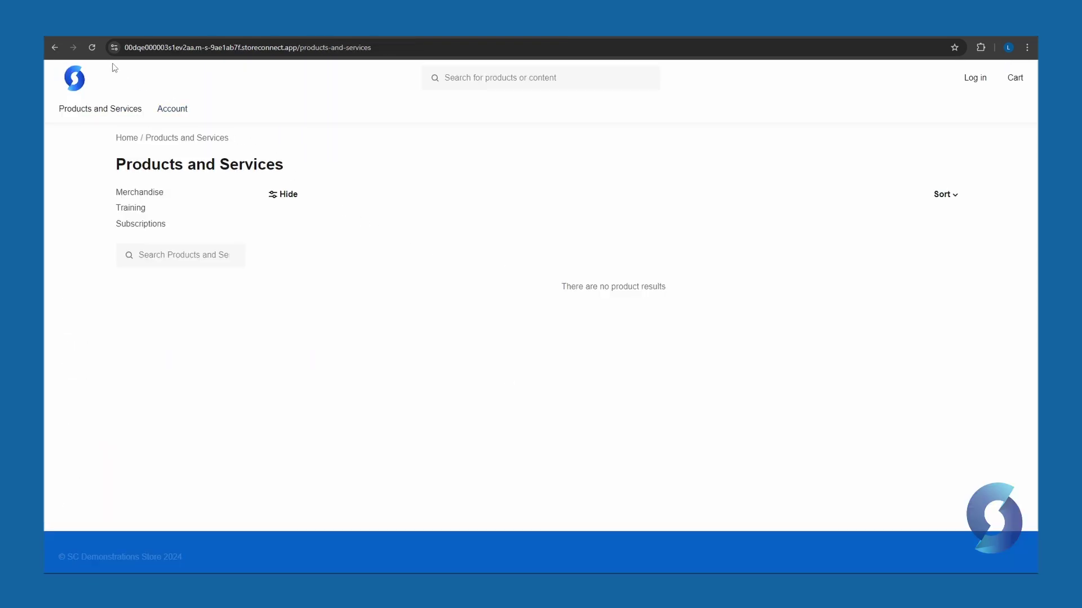
- Reload the Products and Services storefront page and open Steve's product page
click(93, 47)
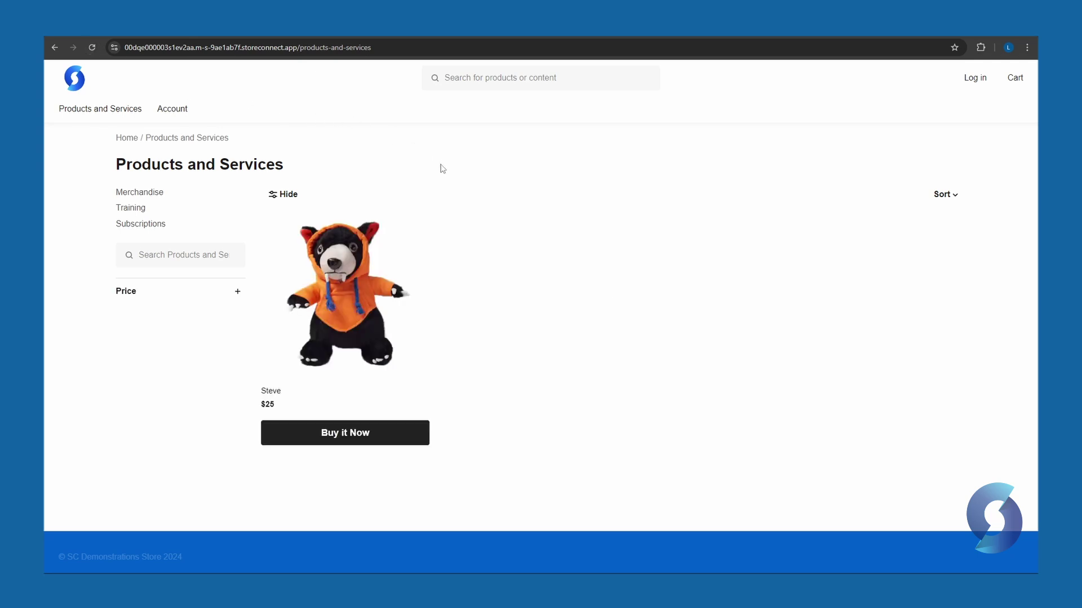
click(334, 277)
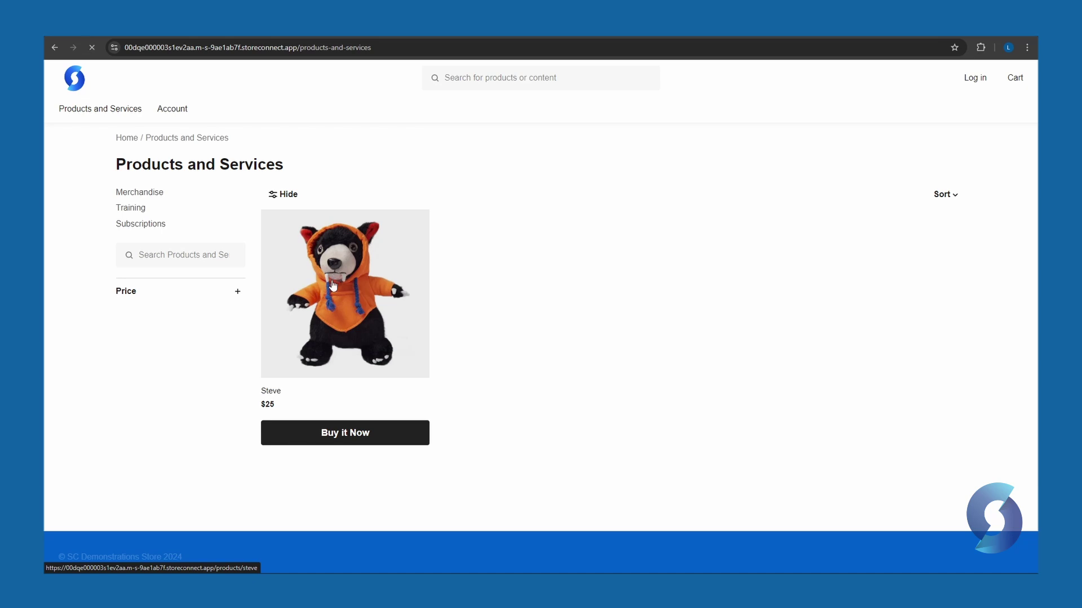